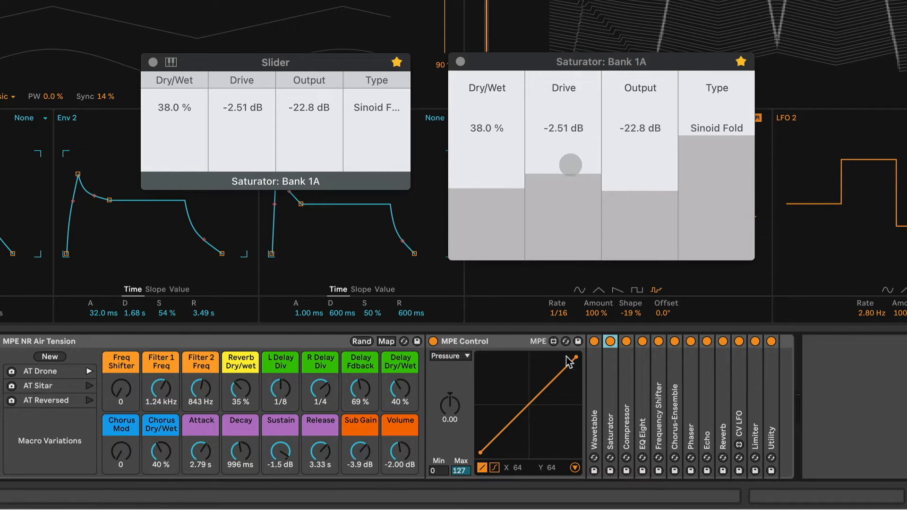
Step: Select the devices in the rack chain one after another from Compressor to Reverb, ending on Saturator, to view each device's slider parameters
click(625, 384)
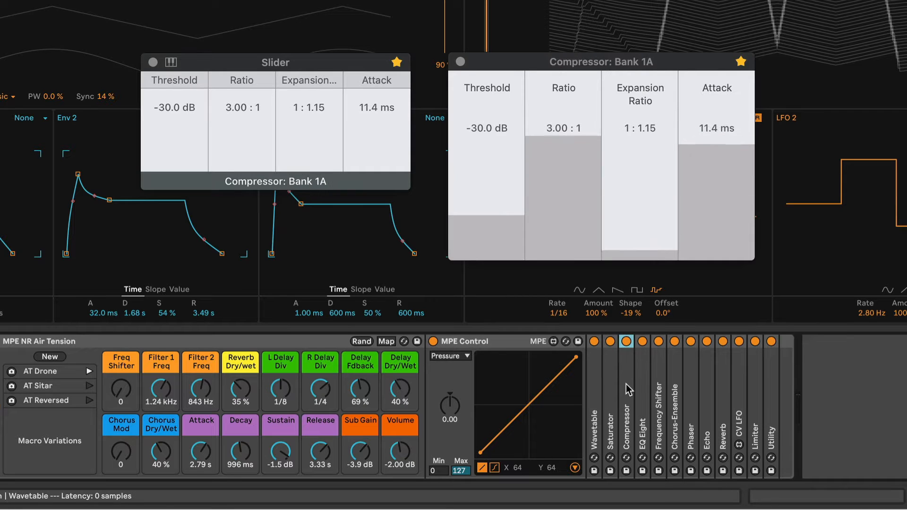
click(641, 384)
click(658, 383)
click(674, 384)
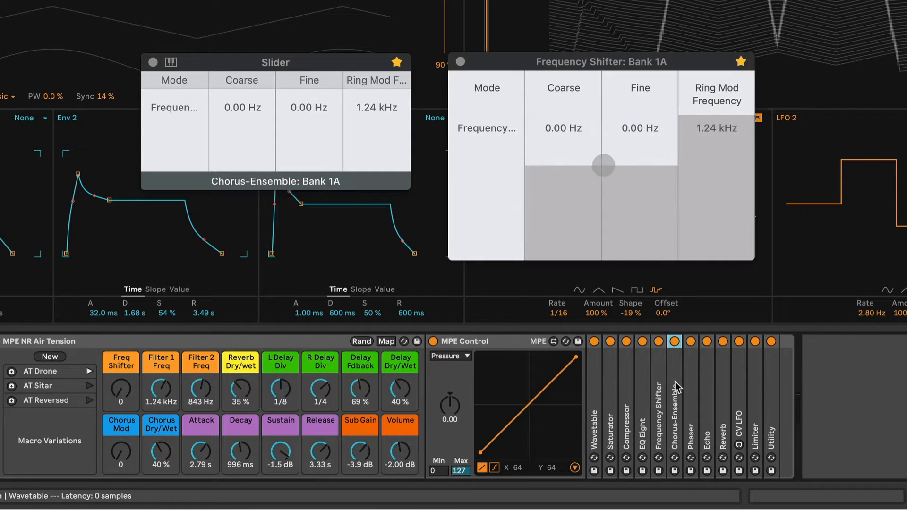
click(691, 384)
click(706, 388)
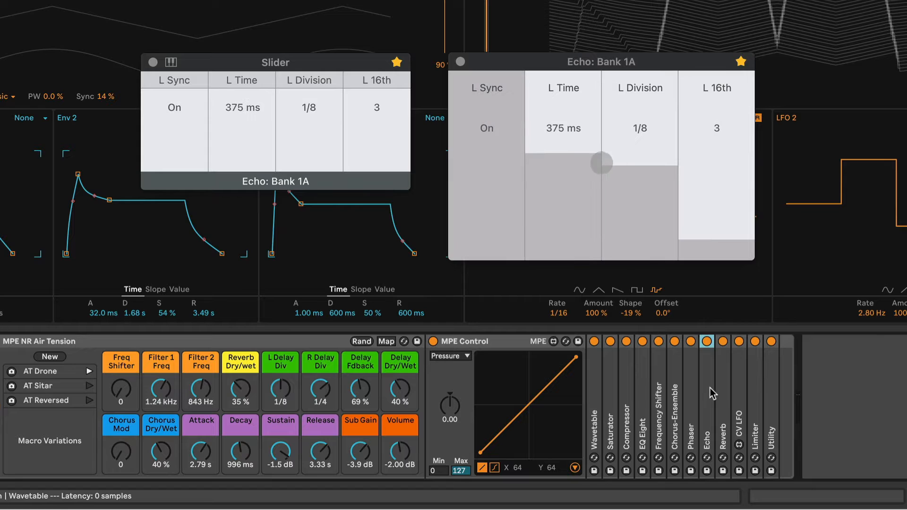
click(723, 389)
click(613, 388)
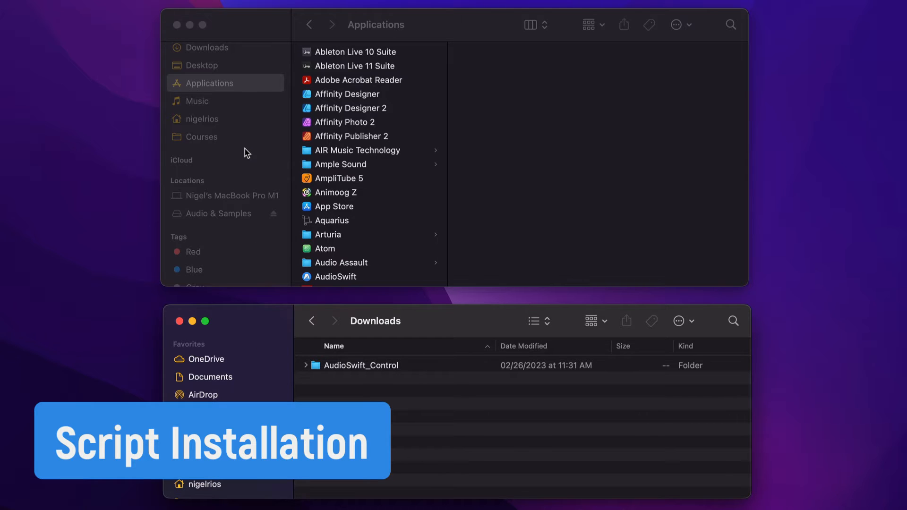
Step: In Finder's Applications folder, show the package contents of Ableton Live 11 Suite
click(241, 88)
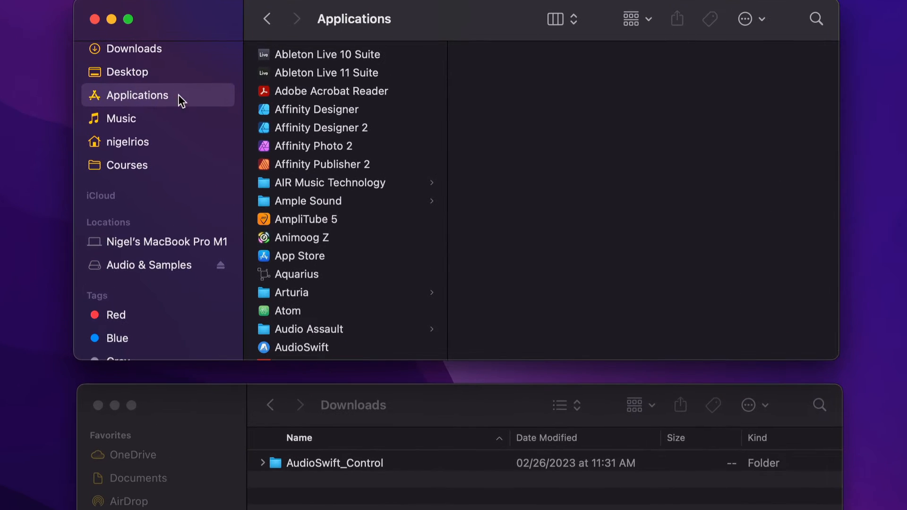
click(362, 72)
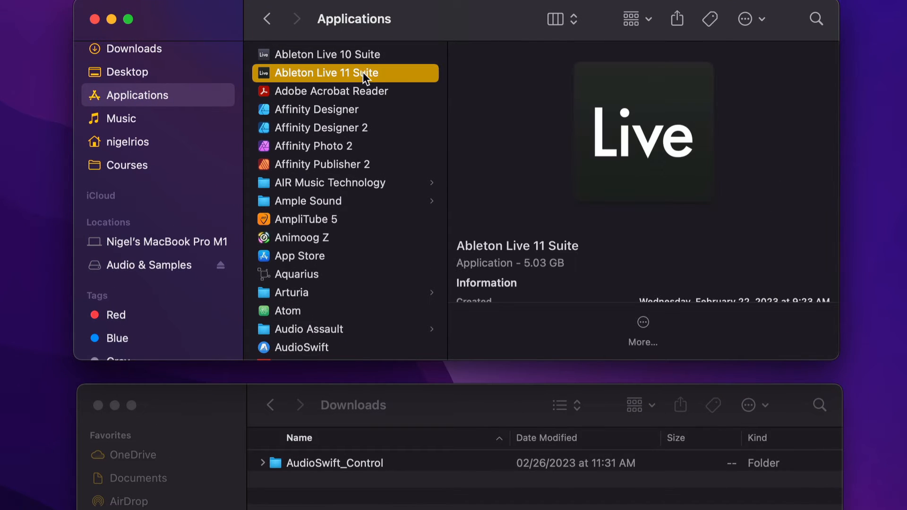
right_click(403, 73)
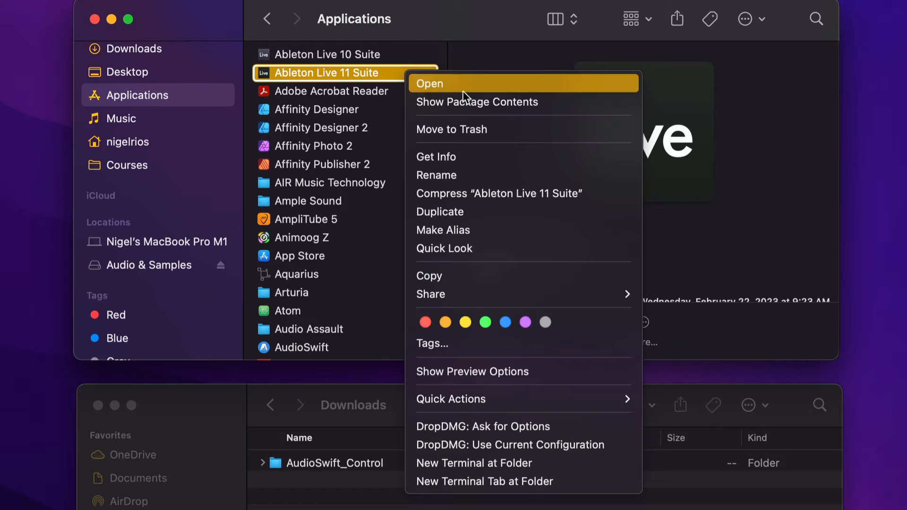
click(595, 101)
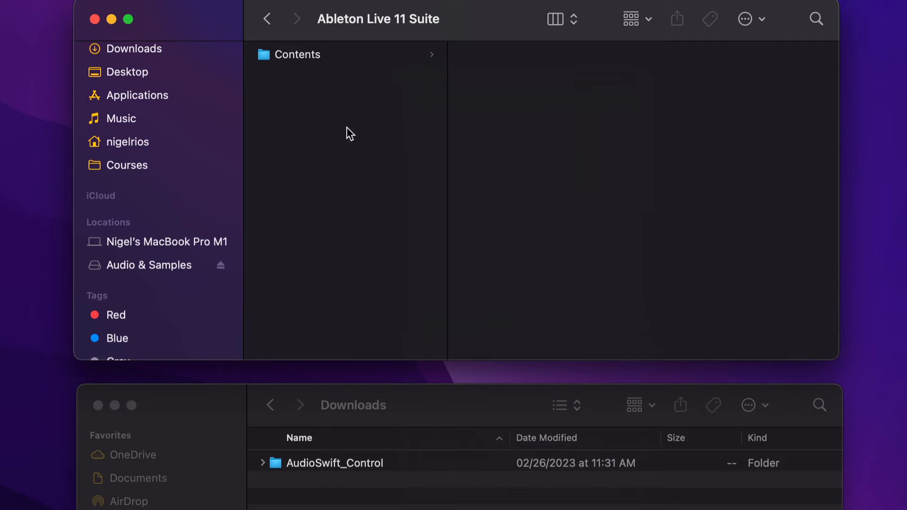
Step: Open the MIDI Remote Scripts folder inside Contents and App-Resources, and look through the installed script folders
click(292, 56)
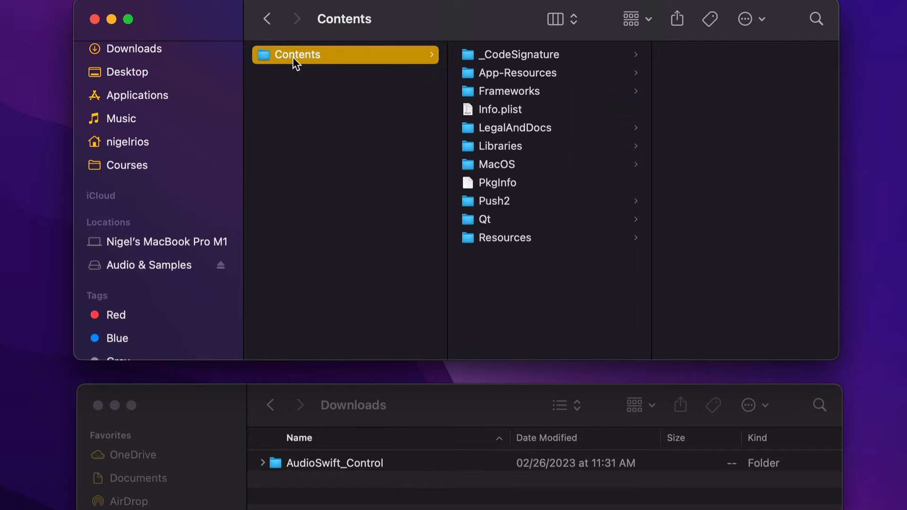
click(568, 74)
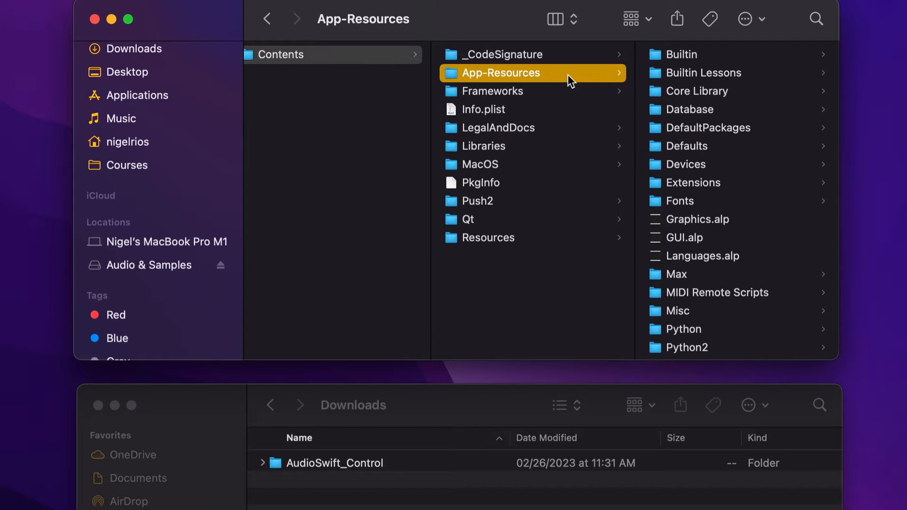
click(743, 294)
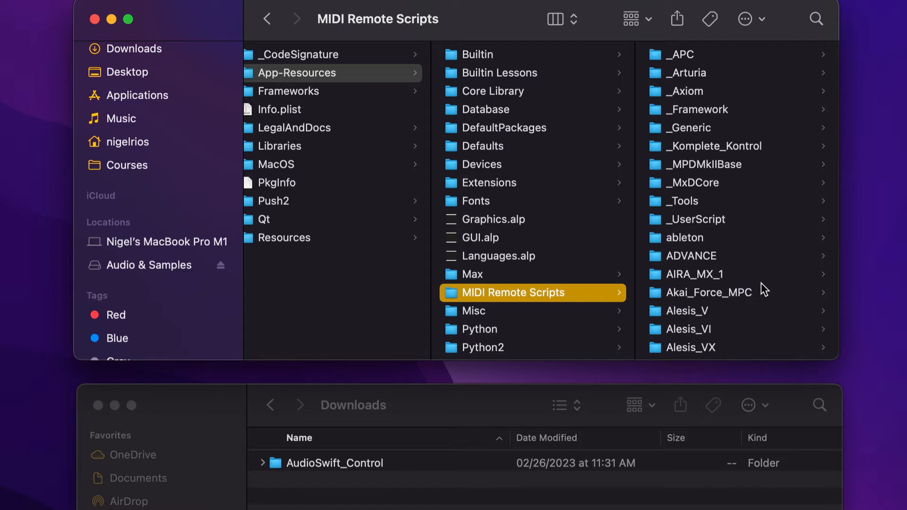
scroll(761, 282, down, 10)
scroll(761, 283, down, 2)
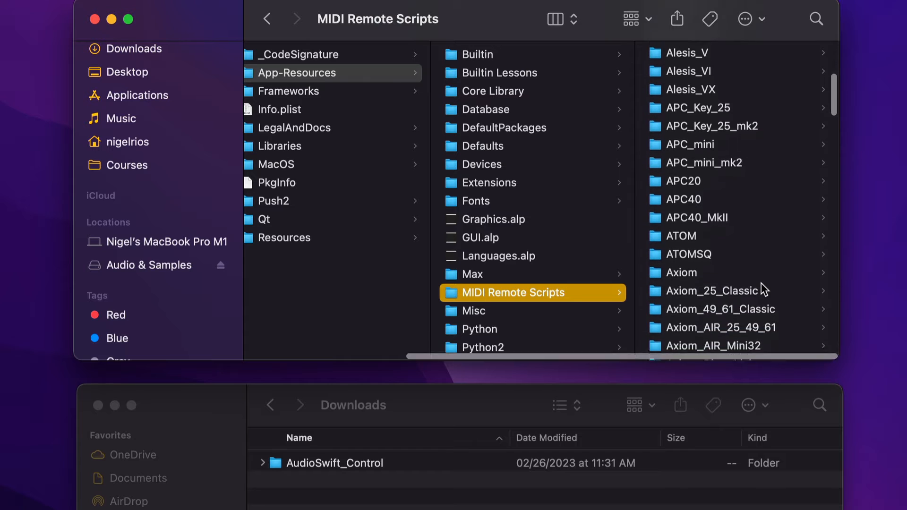
scroll(761, 286, up, 5)
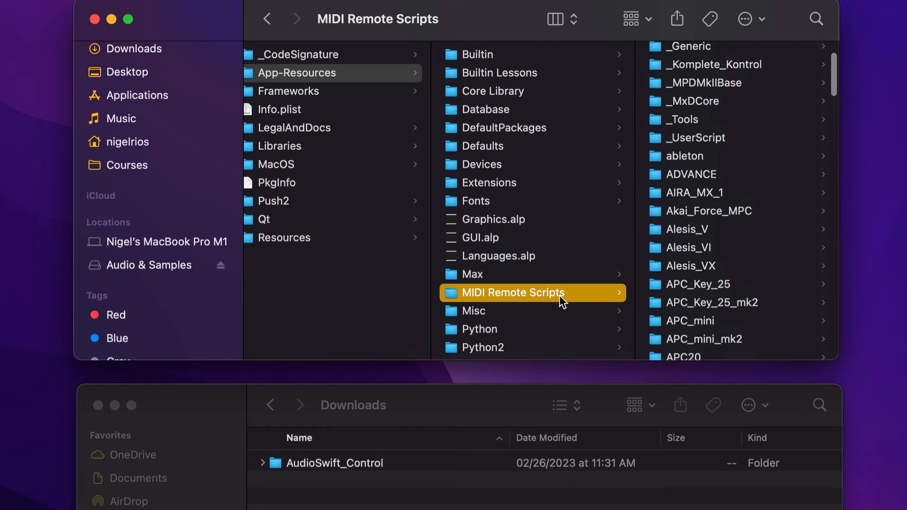
Step: Copy the AudioSwift_Control folder from Downloads into Live's MIDI Remote Scripts folder
click(317, 464)
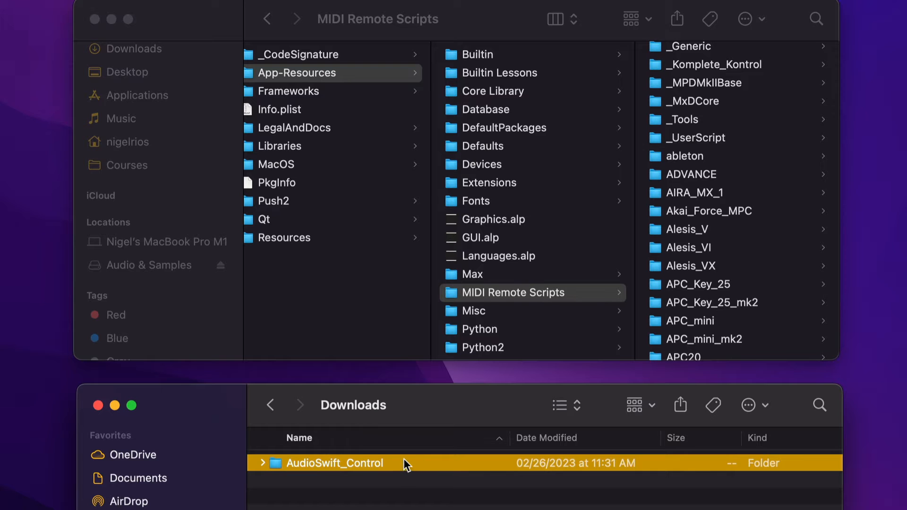
drag(352, 463, 539, 294)
scroll(587, 345, down, 5)
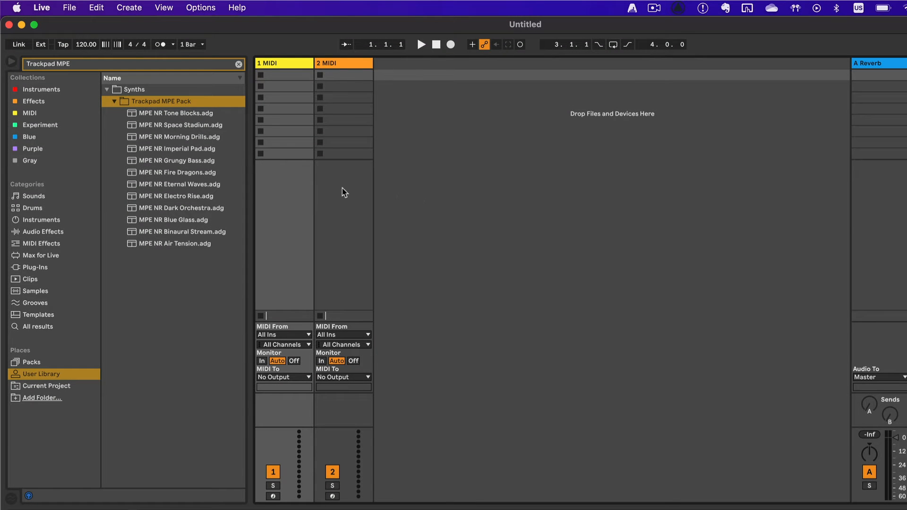
Step: In Ableton Live's MIDI preferences, set control surface 2 to AudioSwift Control with AudioSwift 3 as both input and output
click(42, 8)
click(101, 44)
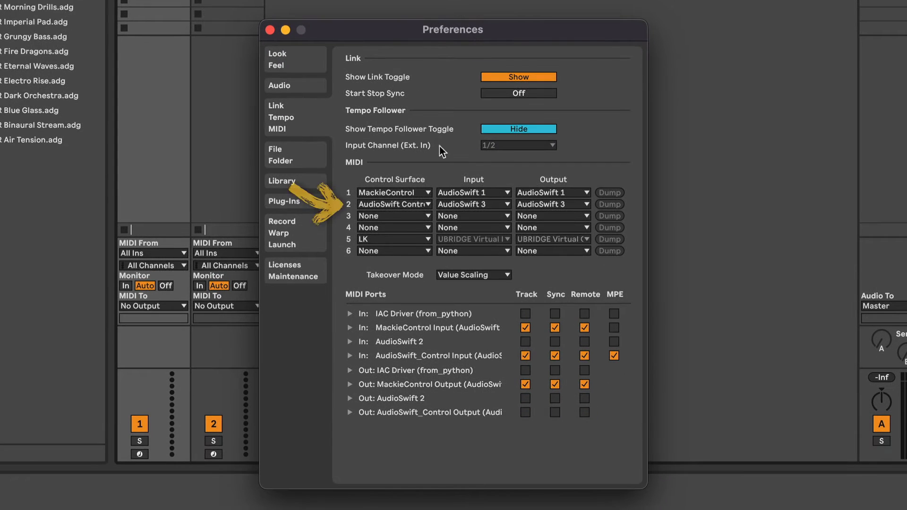
click(423, 203)
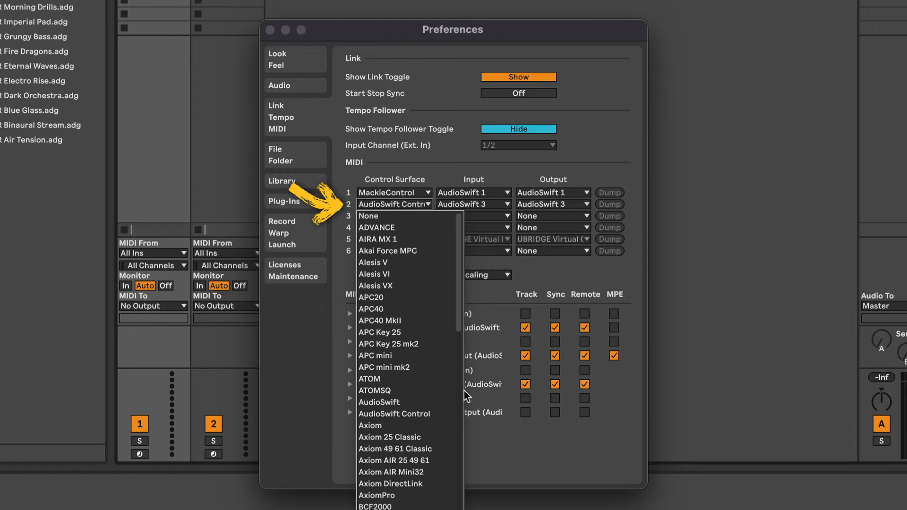
click(442, 414)
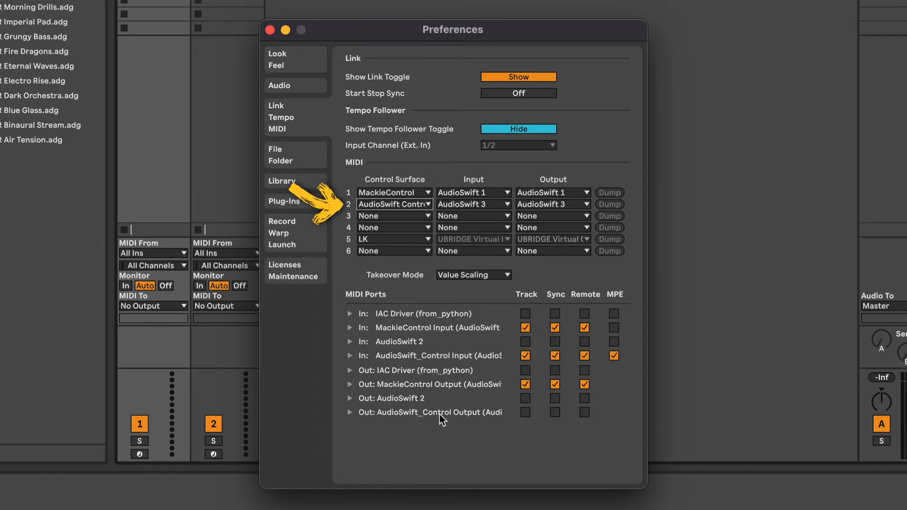
click(506, 206)
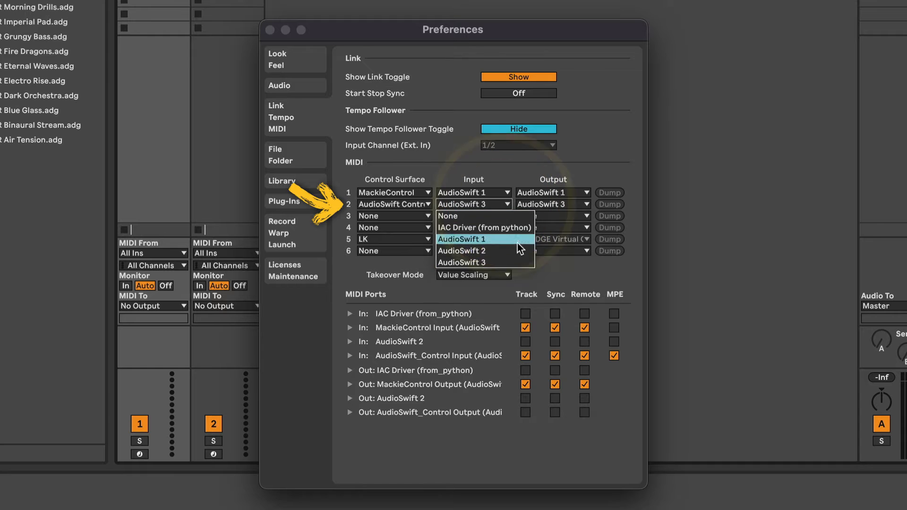
click(510, 262)
click(572, 204)
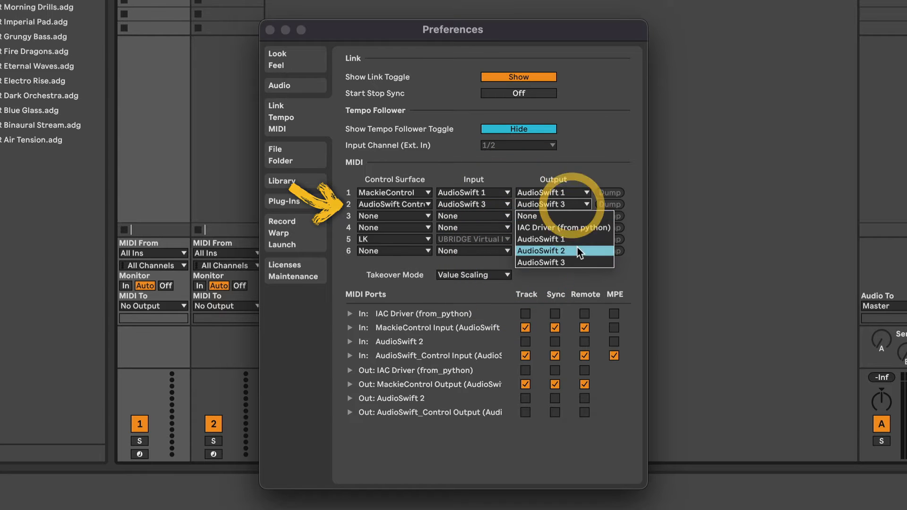
click(577, 260)
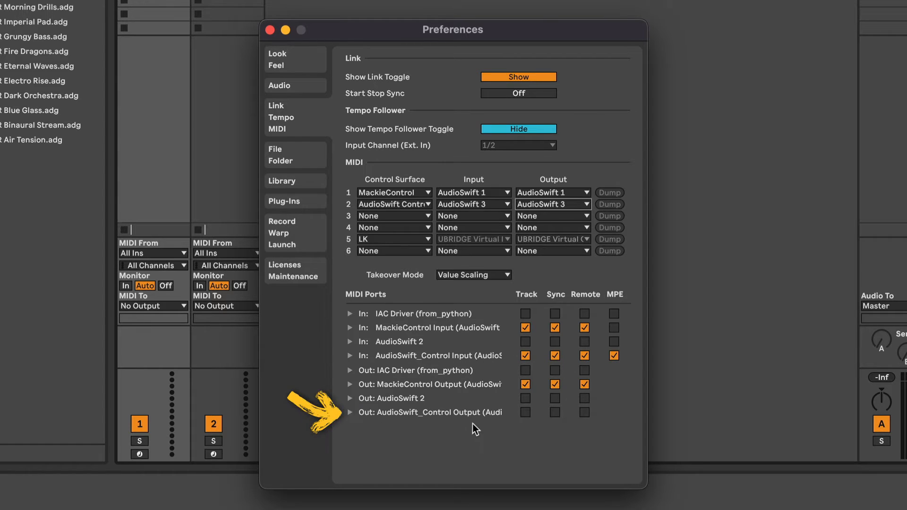
click(271, 30)
Step: Show the AudioSwift console and select Slider mode
click(589, 11)
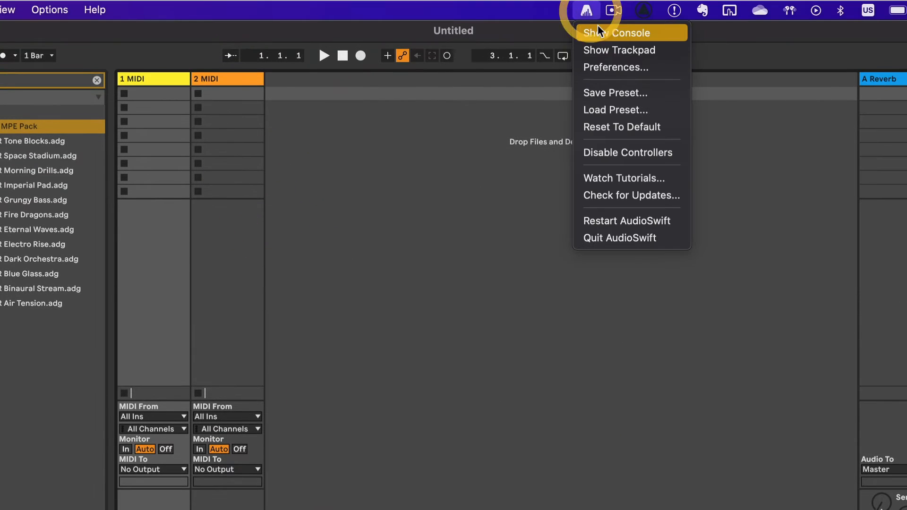
click(599, 30)
click(671, 197)
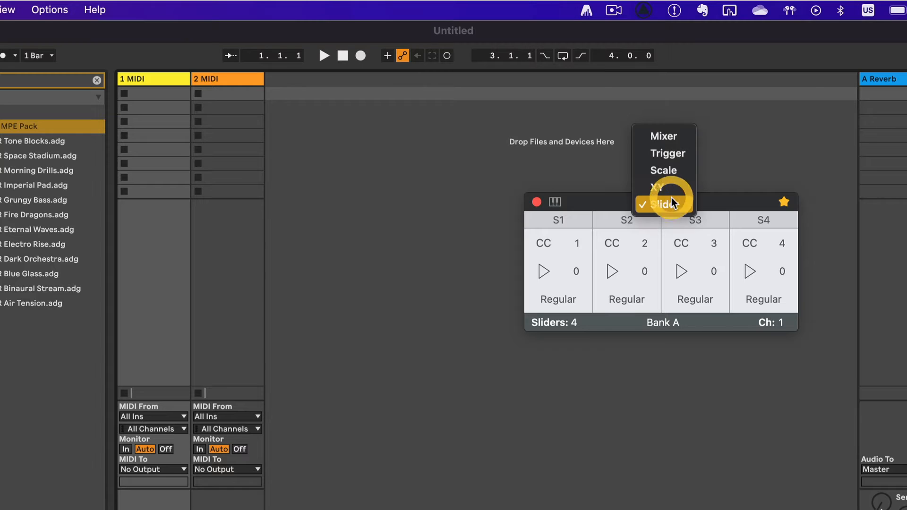
click(684, 203)
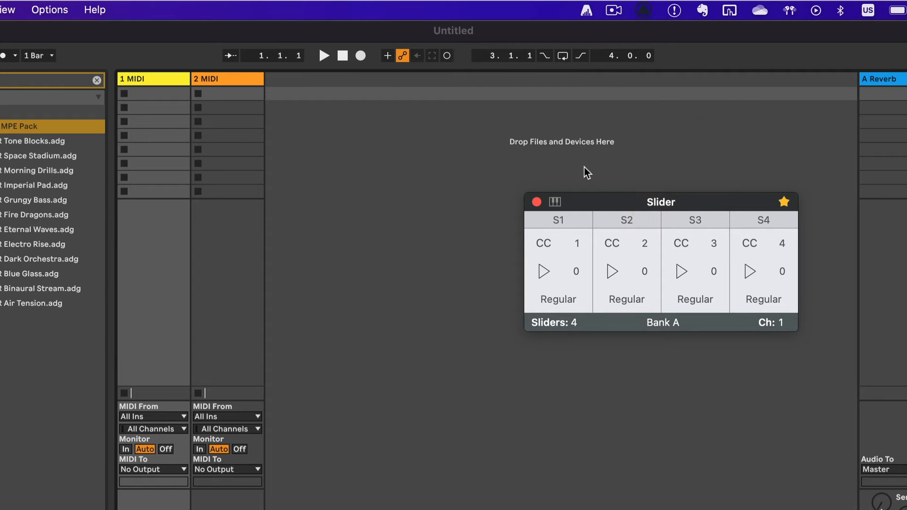
Step: Enable the Ableton Live Script in Slider Mode in AudioSwift's Slider & XY preferences and close the preferences
click(588, 10)
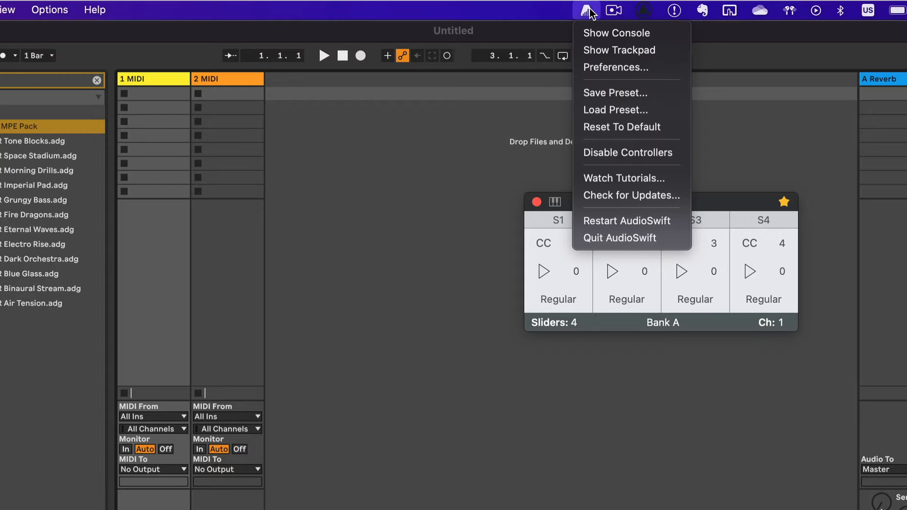
click(607, 65)
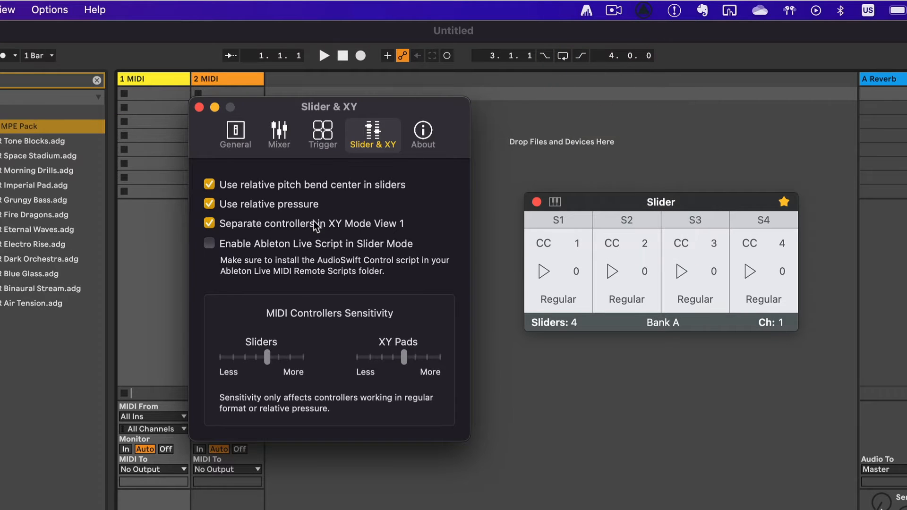
click(209, 243)
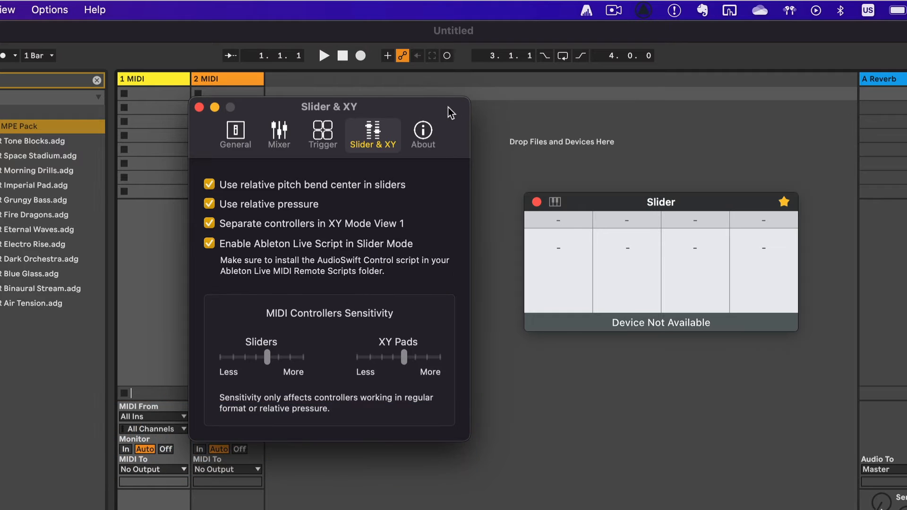
drag(448, 107, 473, 112)
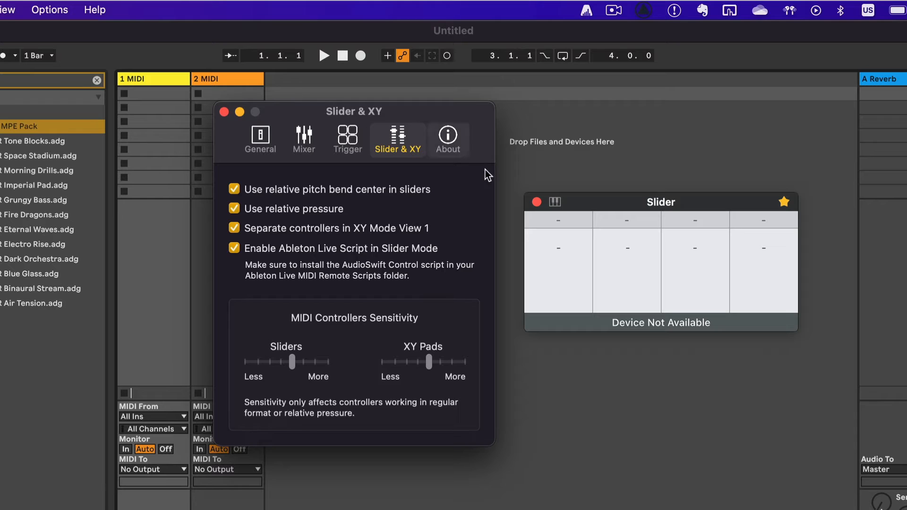
click(608, 205)
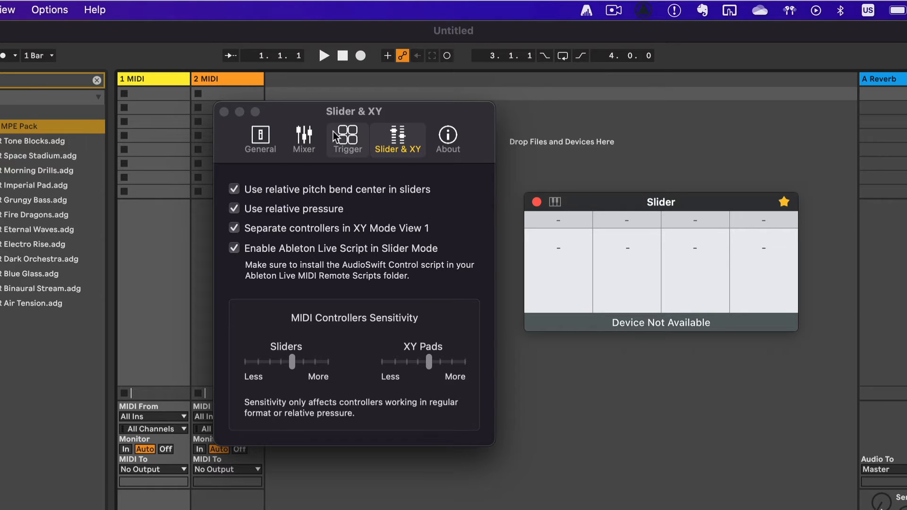
click(224, 111)
Step: Activate slider control of the MPE NR Air Tension rack and set Filter 1 Freq to 800 Hz, Filter 2 Freq to 1.05 kHz, Reverb Dry/wet to 32%
key(ctrl)
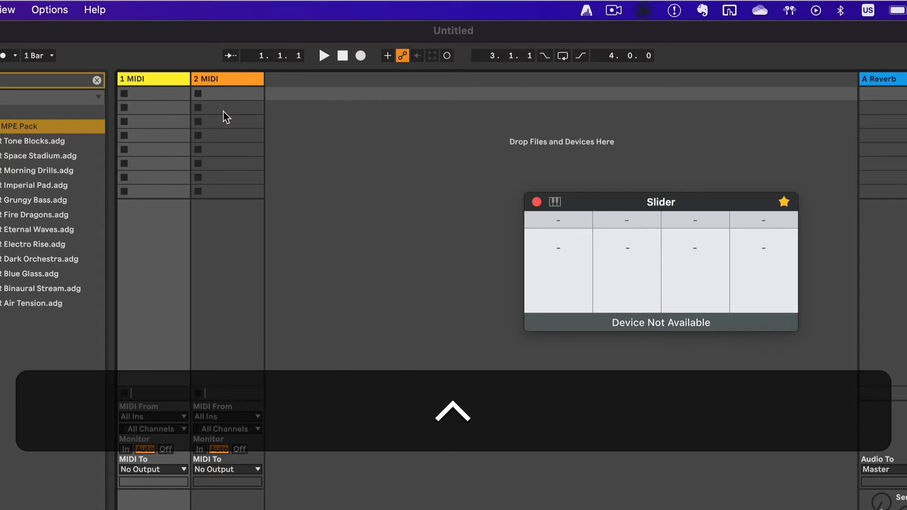
key(ctrl+alt+super+a)
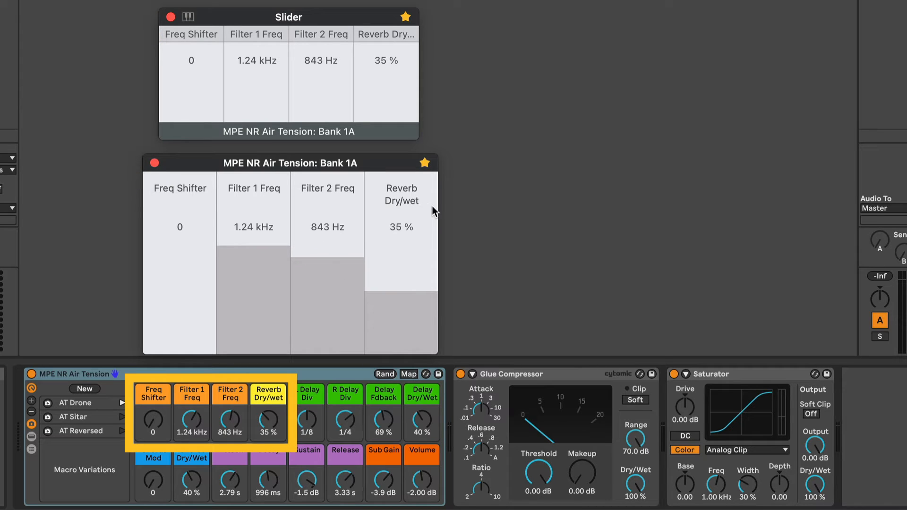
key(ctrl+s)
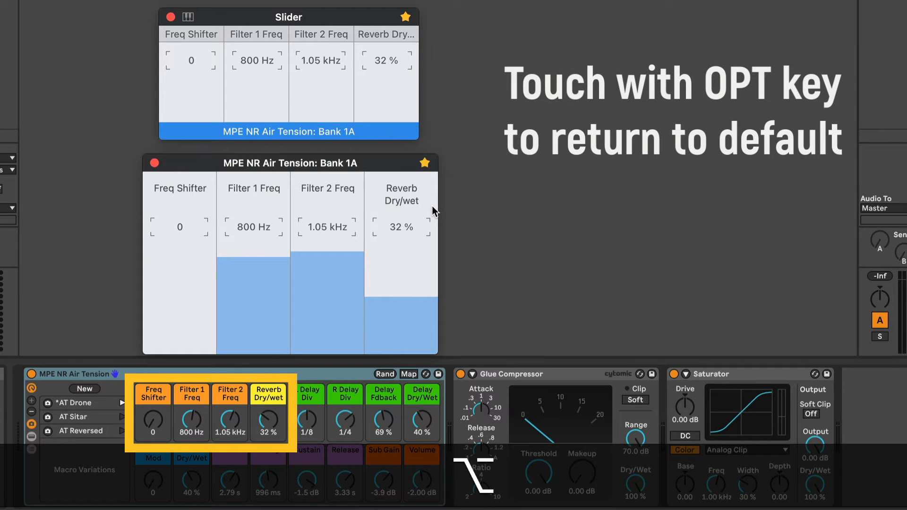
Step: Reset the Filter 1 Freq, Filter 2 Freq and Reverb Dry/wet sliders to their default values
alt+click(242, 245)
alt+click(301, 248)
alt+click(389, 278)
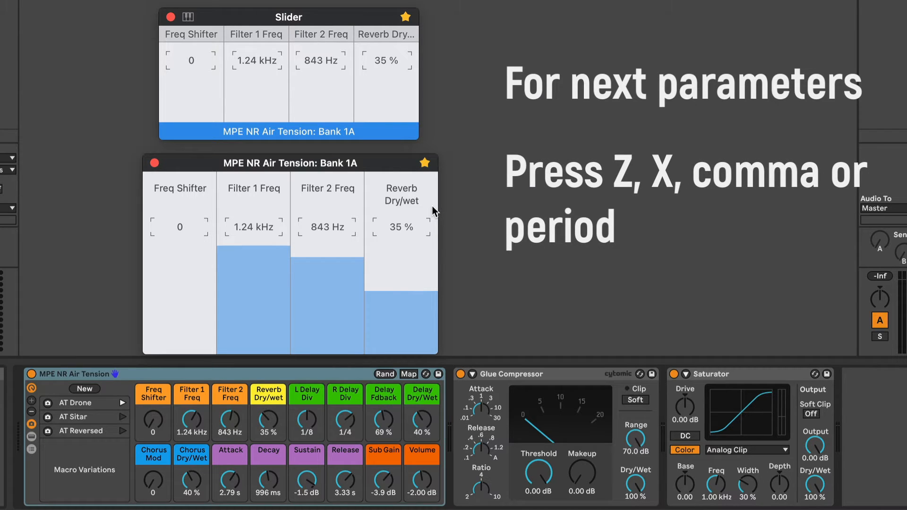
Step: Set Delay Fdback to 76% in bank 1B, and Chorus Mod 31, Chorus Dry/Wet 54%, Attack 3.09 s and Decay 72.2 ms in bank 1C
key(x)
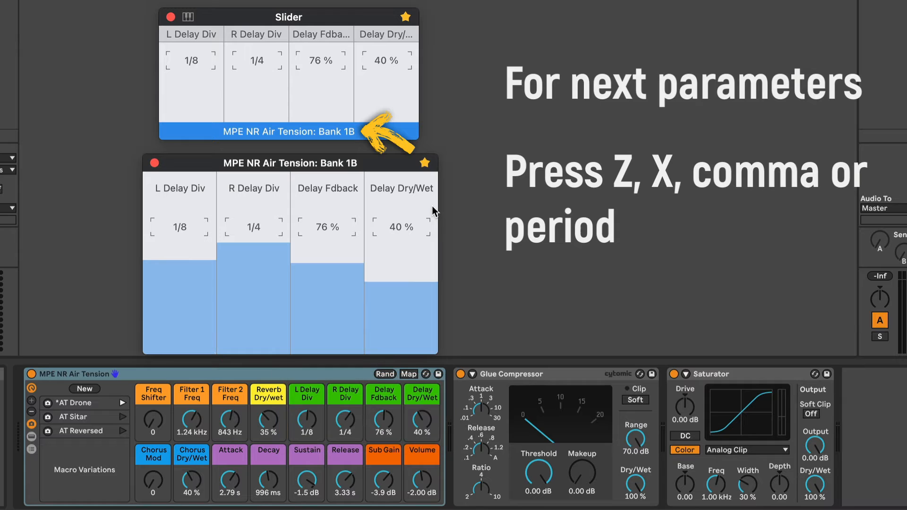
key(x)
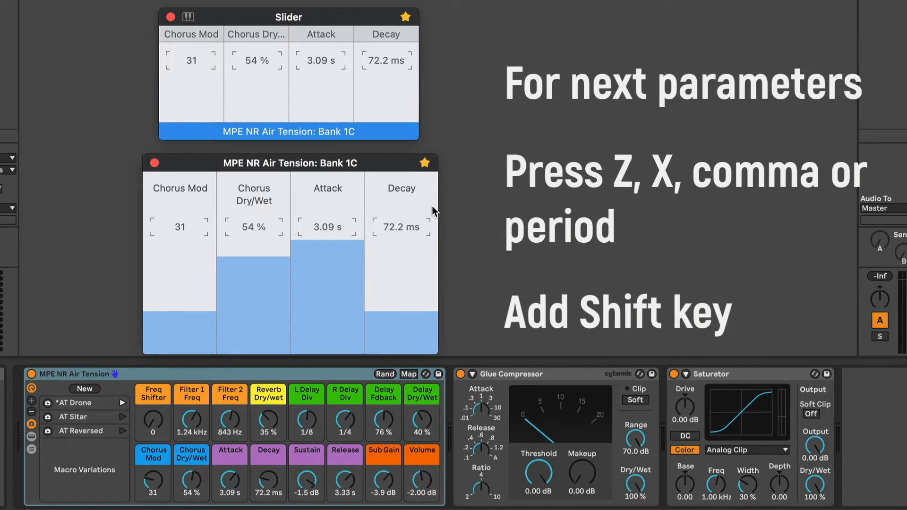
Step: Switch slider control to bank 2A of the MPE NR Air Tension rack and move control on to the next device
key(shift)
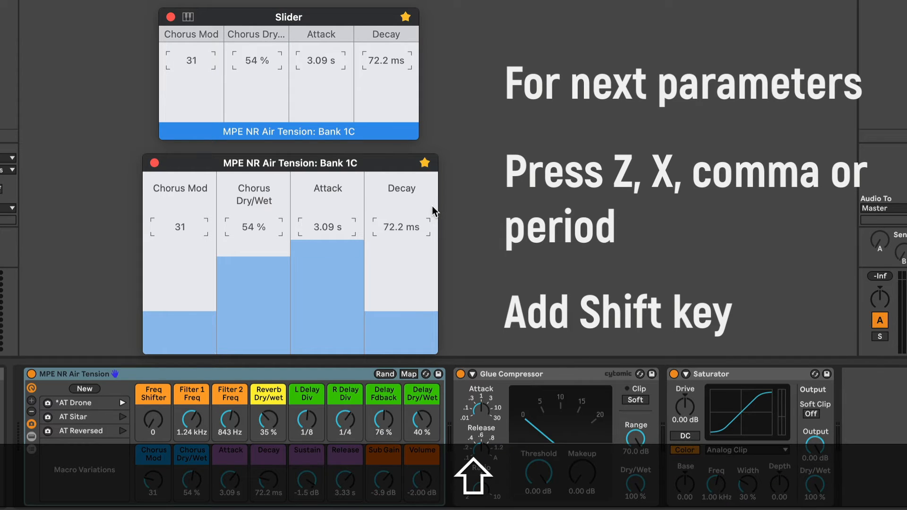
key(shift+x)
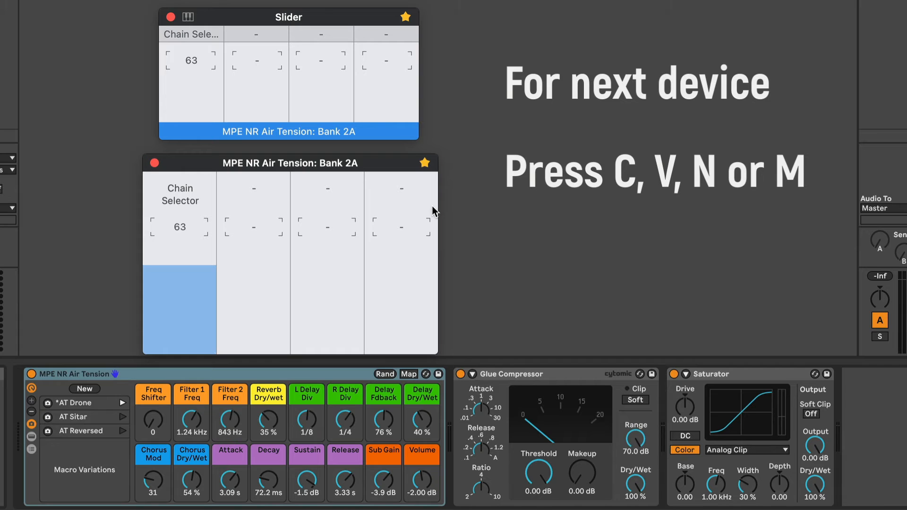
key(v)
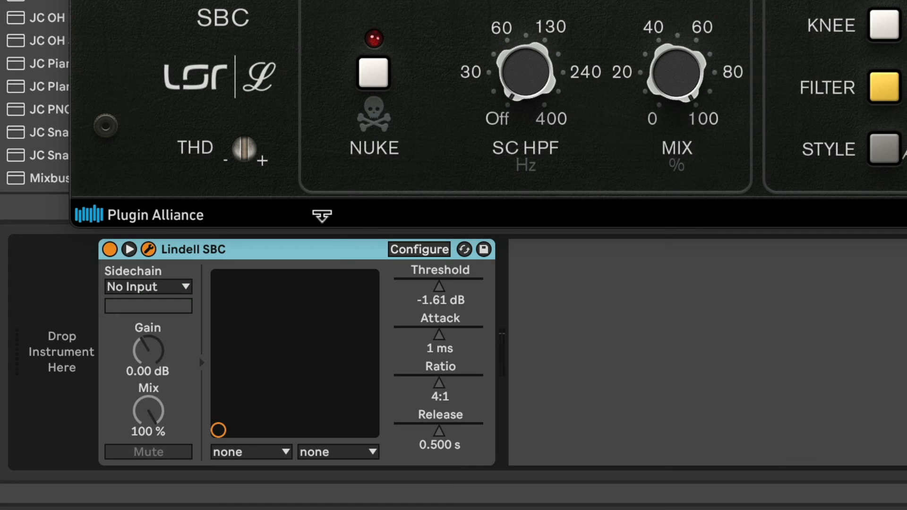
Step: Configure the Lindell SBC plug-in to add its SC HPF and Mix controls to the device's parameter list
click(425, 250)
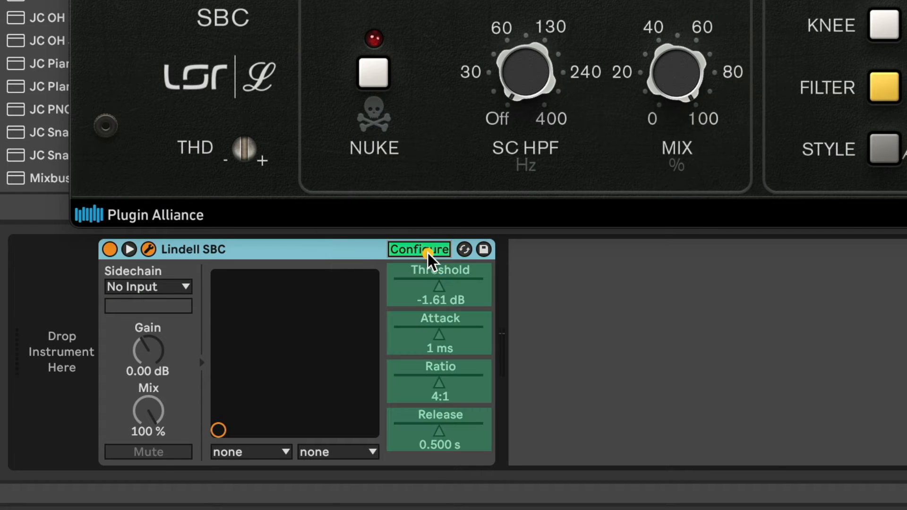
click(545, 88)
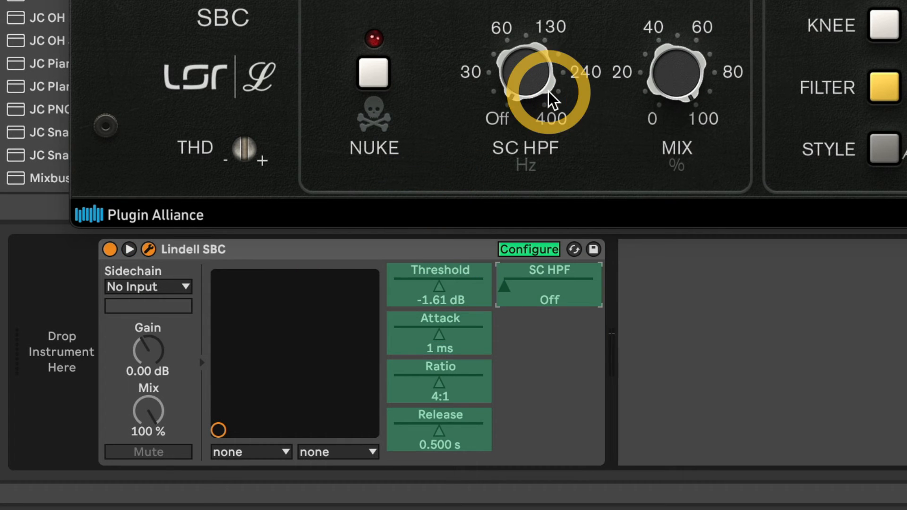
click(692, 92)
click(512, 250)
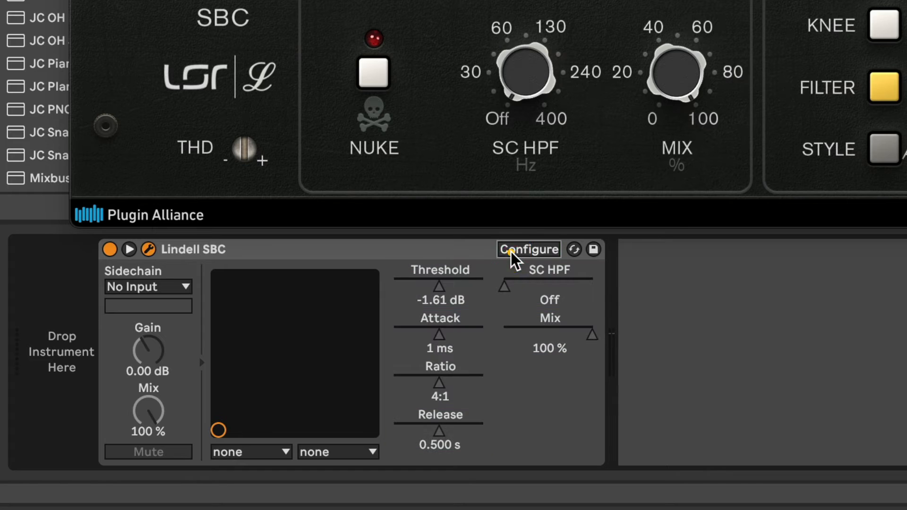
Step: Open the context options of the Binaural Drone rack's title bar
right_click(465, 249)
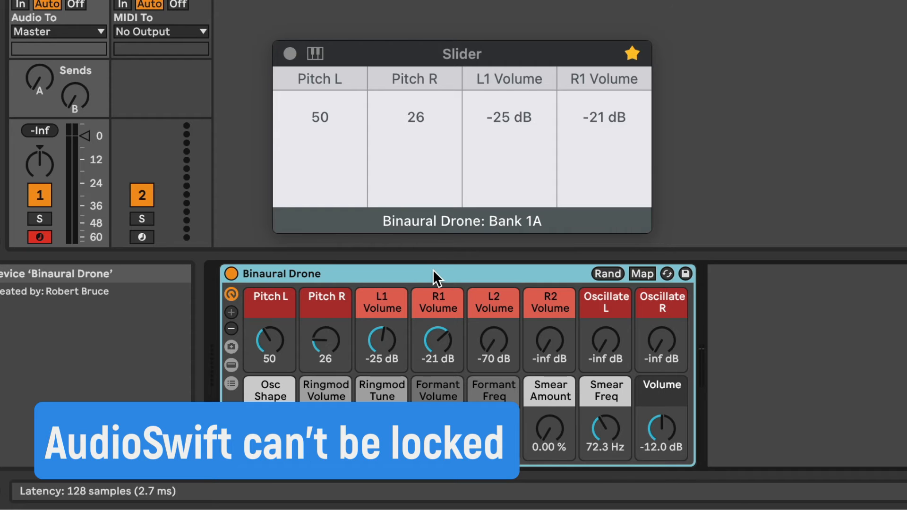
right_click(433, 269)
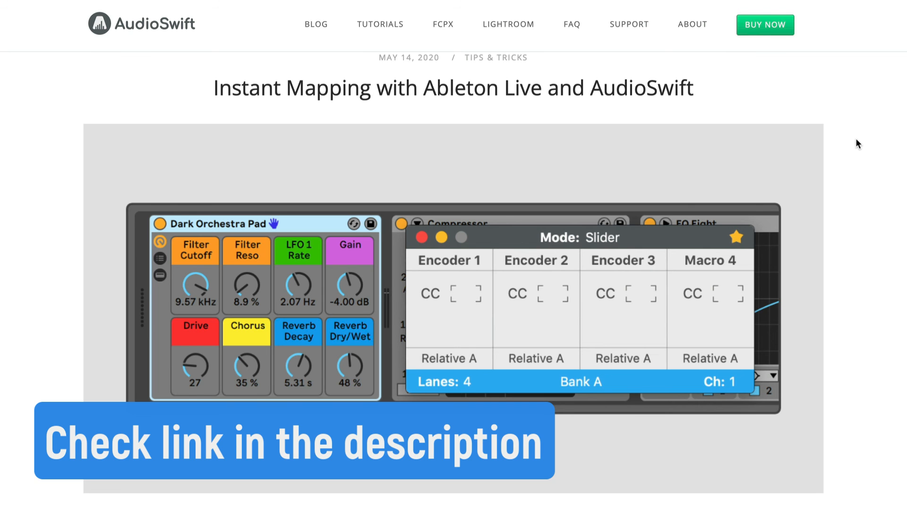
Step: Read the Instant Mapping blog post, covering the Slider mode setup and the encoder and map mode settings in UserConfiguration.txt
scroll(856, 139, down, 4)
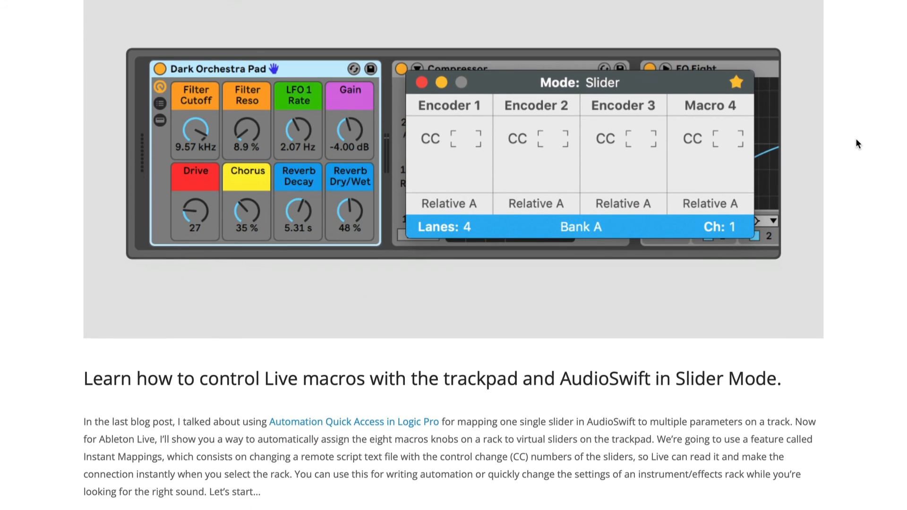
scroll(856, 139, down, 10)
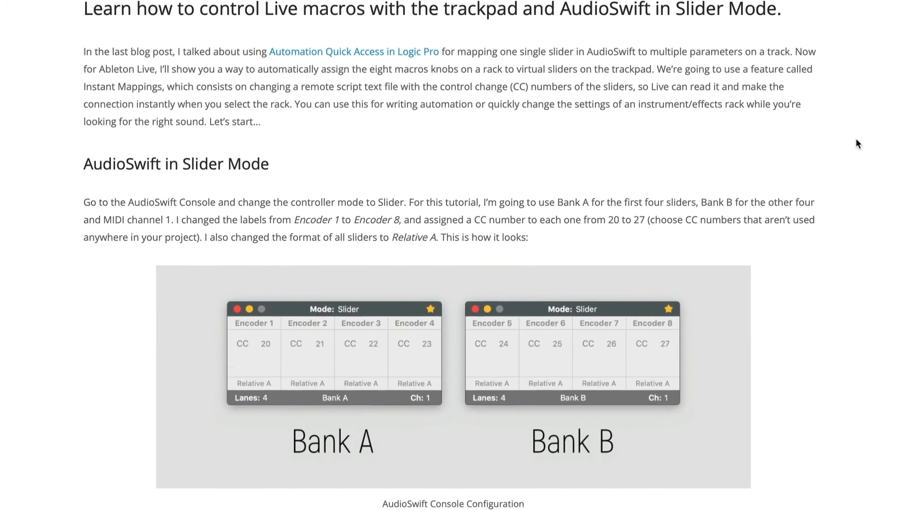
scroll(856, 139, down, 9)
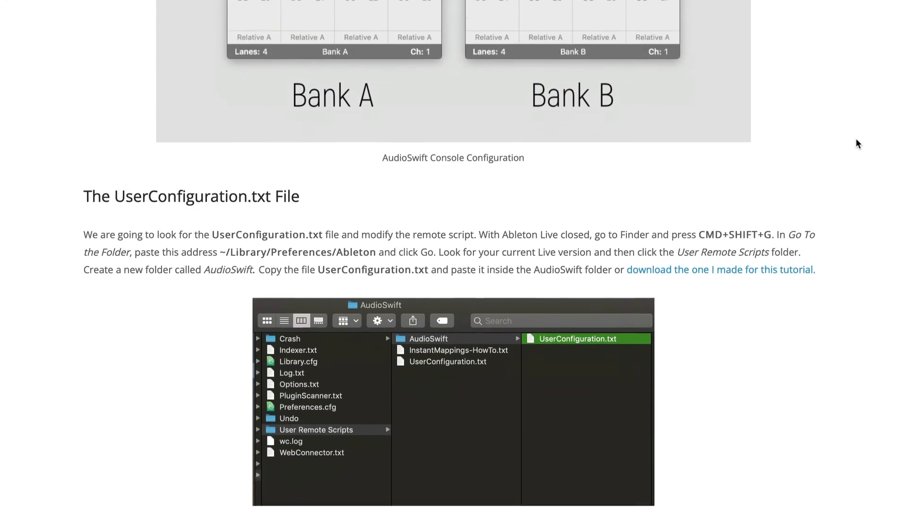
scroll(856, 140, down, 11)
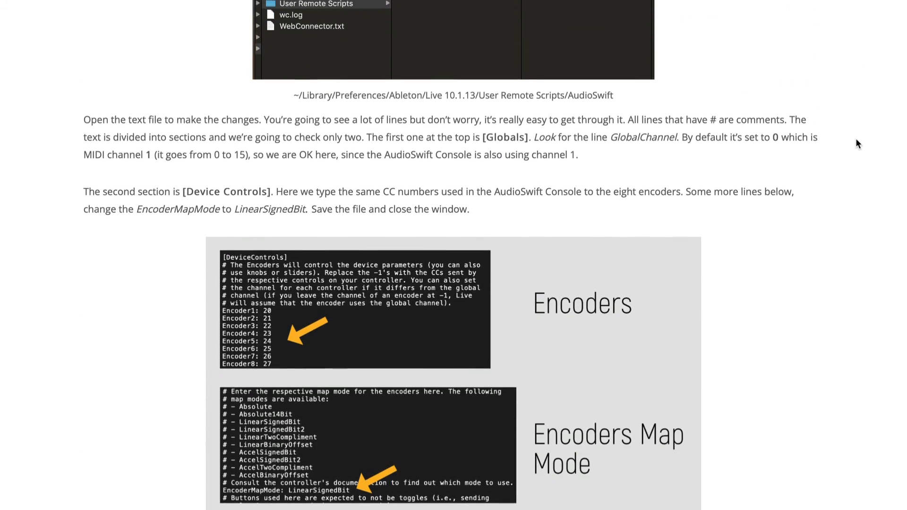
scroll(857, 142, down, 2)
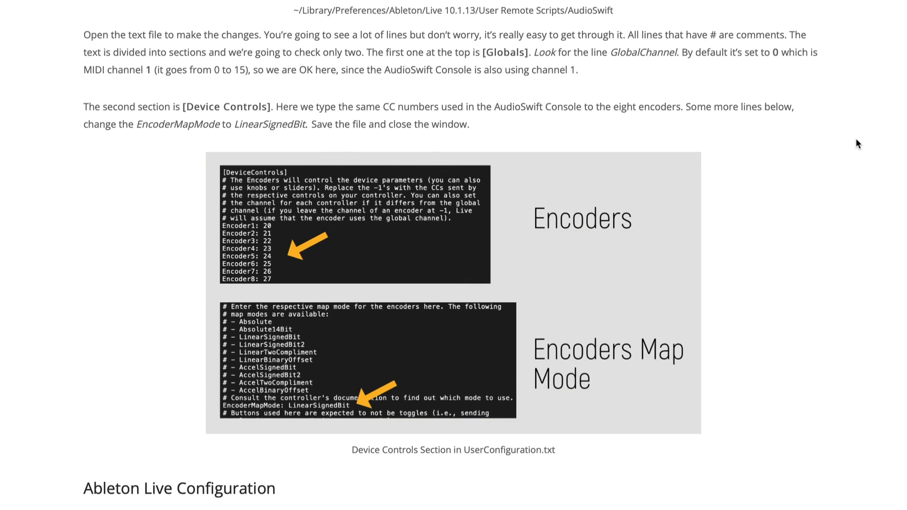
scroll(856, 139, down, 2)
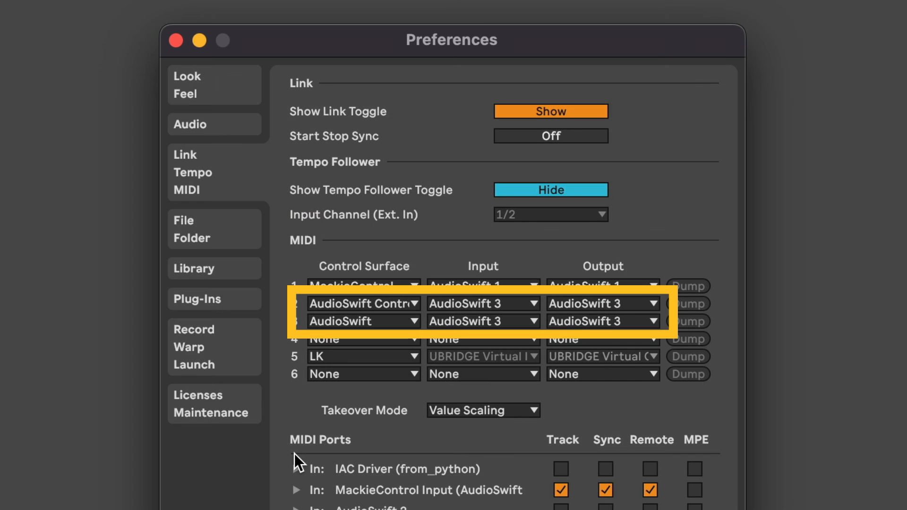